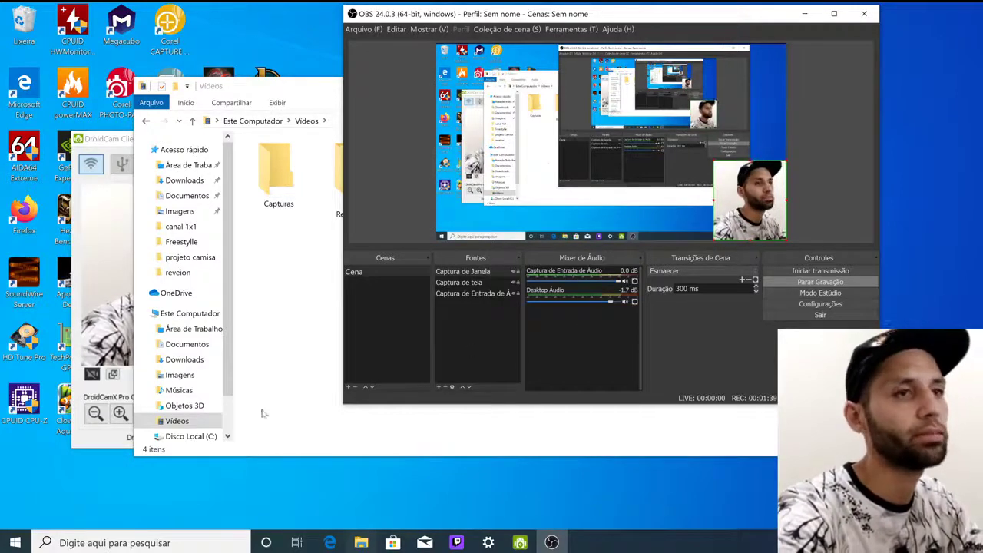
Launch Firefox and open its options page.
{"action": "double_click", "coordinate": [32, 225]}
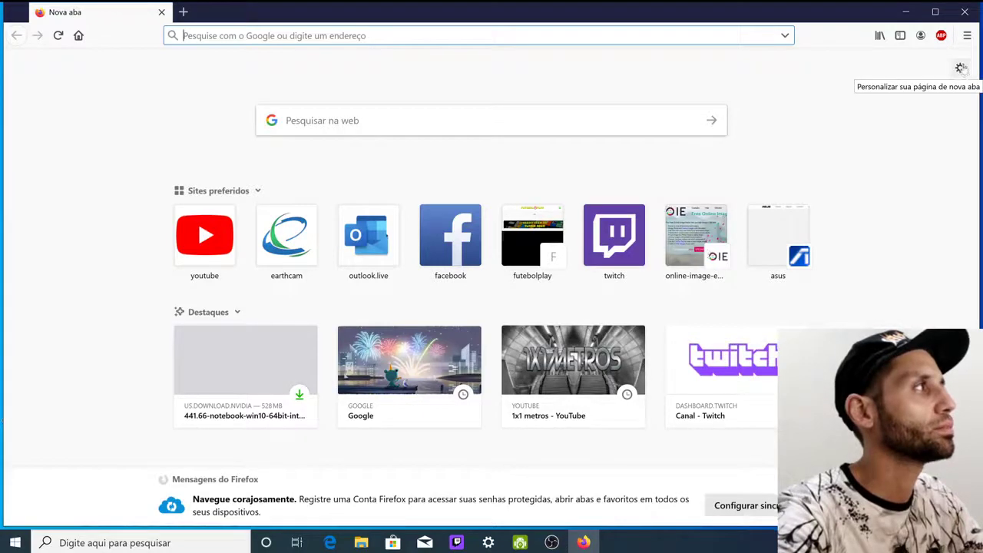
{"action": "left_click", "coordinate": [967, 36]}
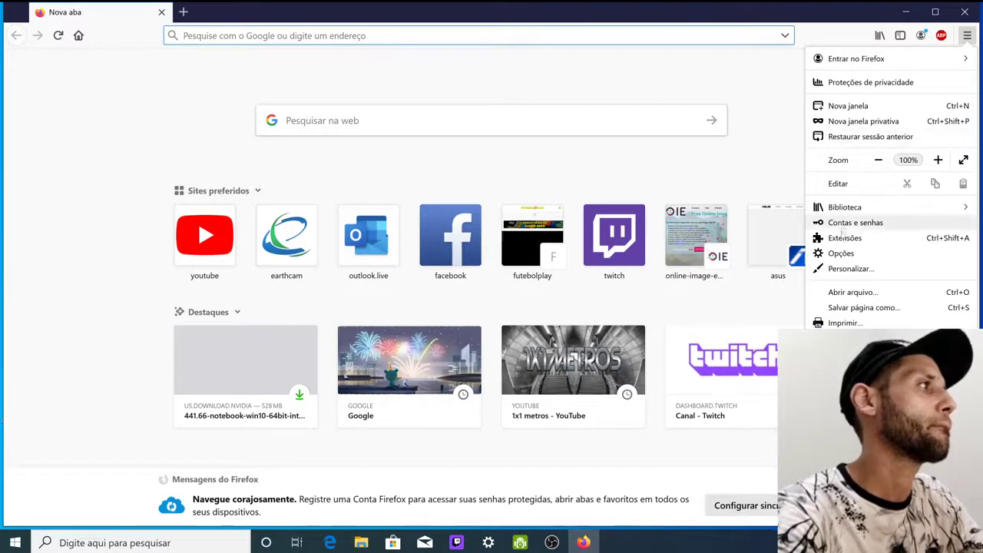
{"action": "left_click", "coordinate": [842, 254]}
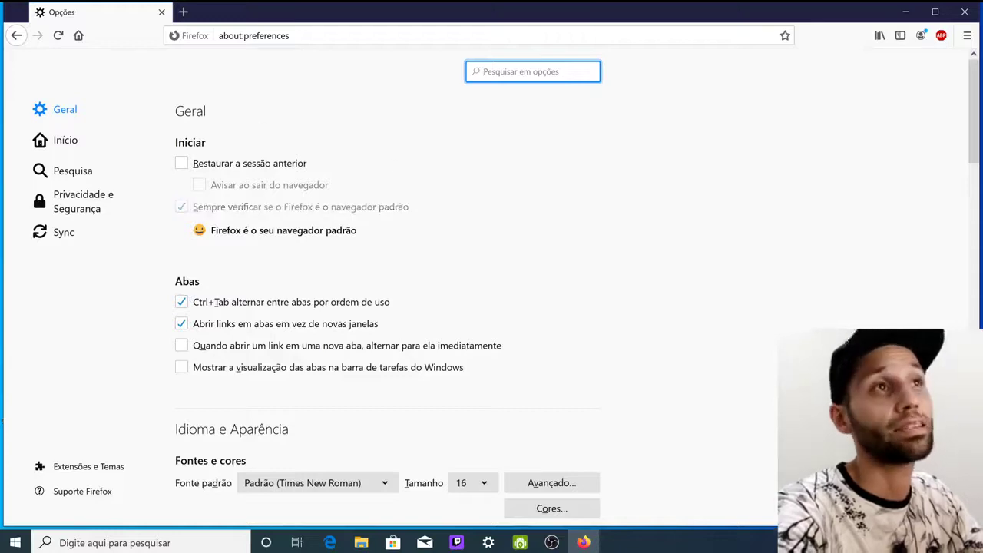
Disable the recommended performance settings and hardware acceleration in the Desempenho section of Firefox's general options.
{"action": "scroll", "coordinate": [376, 119], "scroll_direction": "down", "scroll_amount": 3}
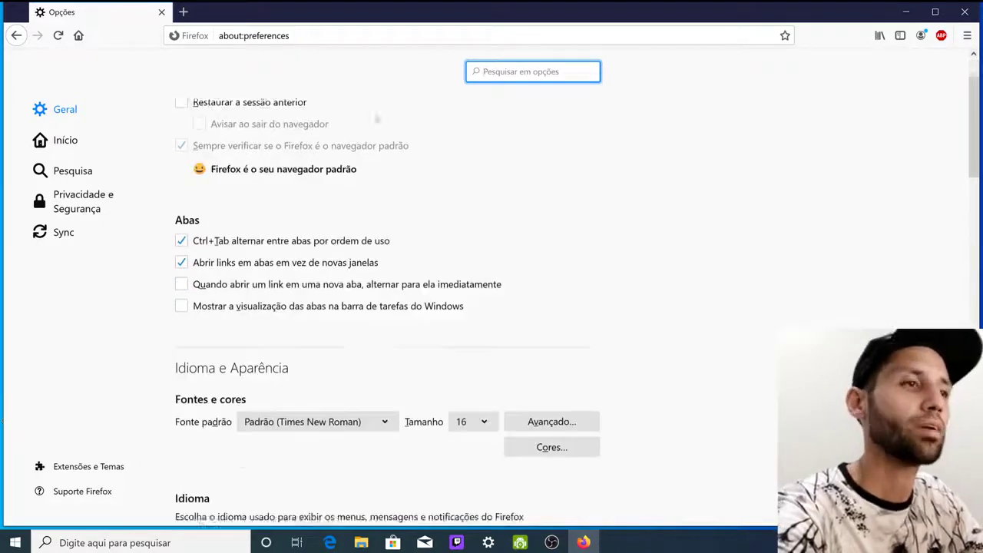
{"action": "scroll", "coordinate": [357, 160], "scroll_direction": "down", "scroll_amount": 4}
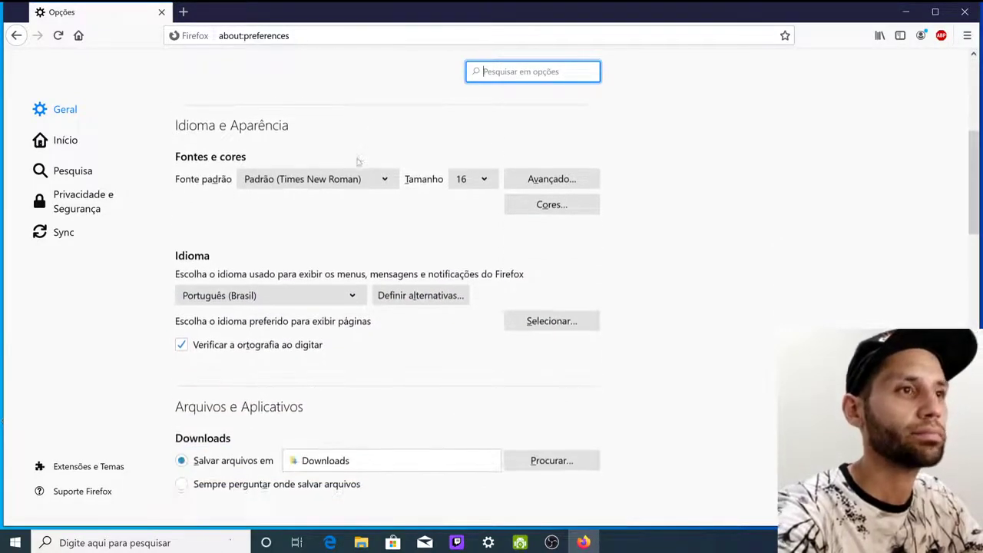
{"action": "scroll", "coordinate": [357, 162], "scroll_direction": "down", "scroll_amount": 3}
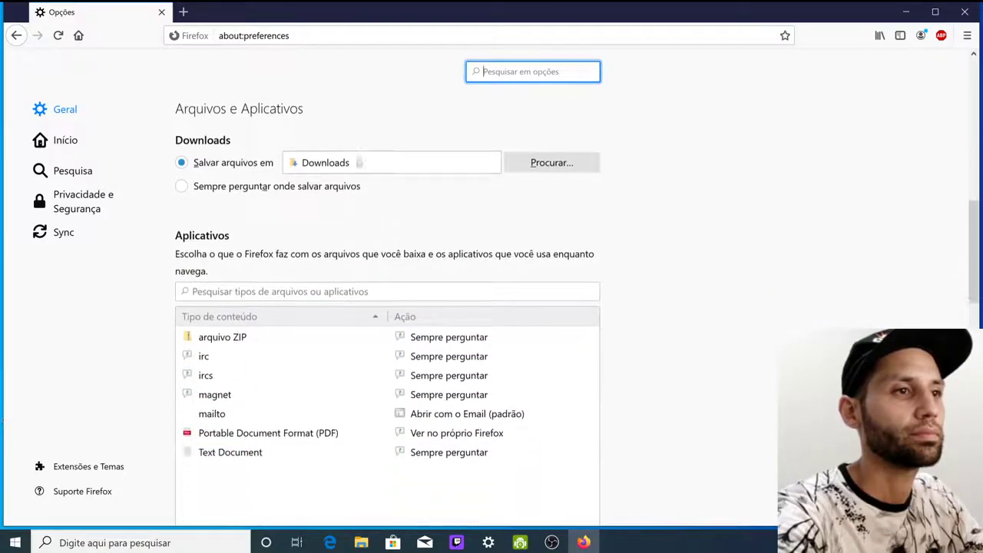
{"action": "scroll", "coordinate": [357, 154], "scroll_direction": "down", "scroll_amount": 4}
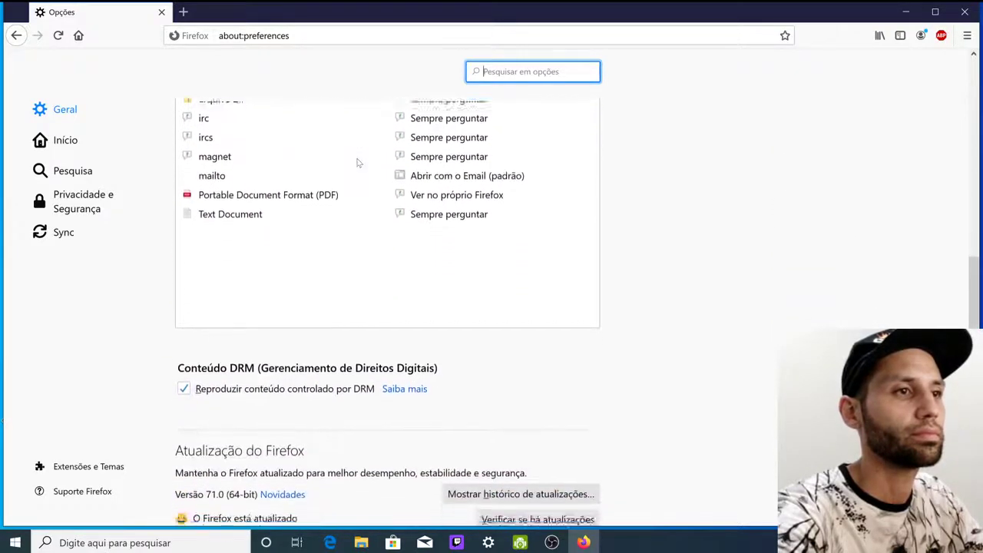
{"action": "scroll", "coordinate": [358, 162], "scroll_direction": "down", "scroll_amount": 4}
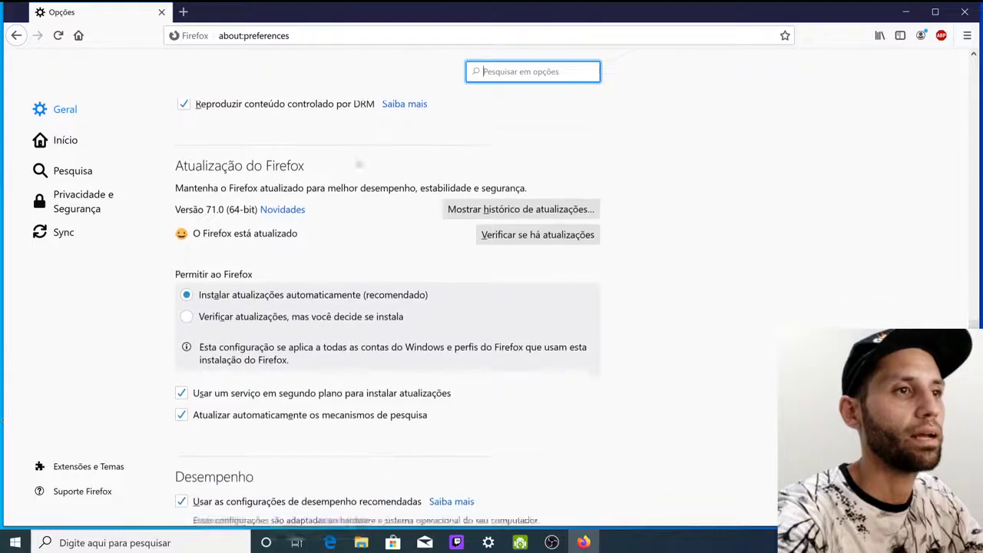
{"action": "scroll", "coordinate": [358, 162], "scroll_direction": "down", "scroll_amount": 2}
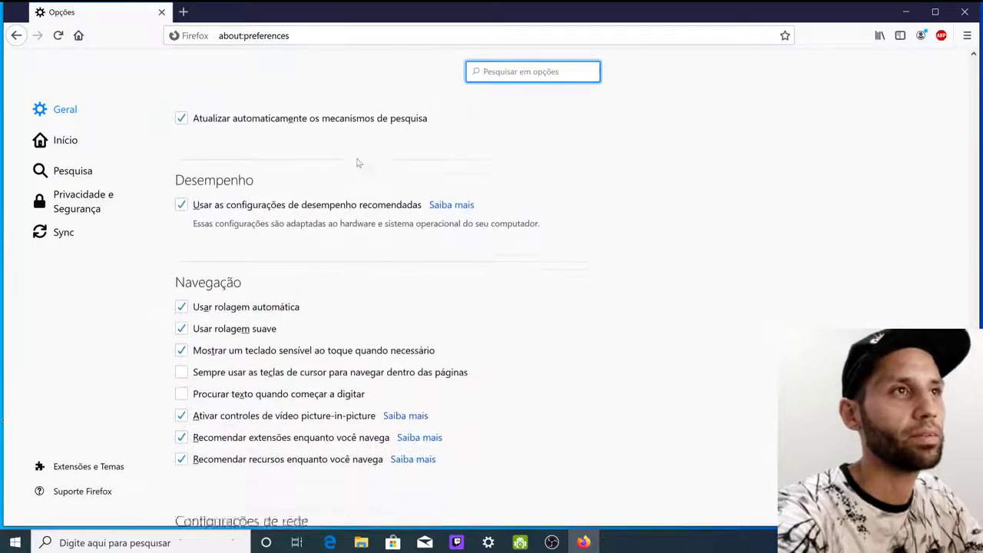
{"action": "left_click", "coordinate": [181, 197]}
{"action": "left_click", "coordinate": [181, 196]}
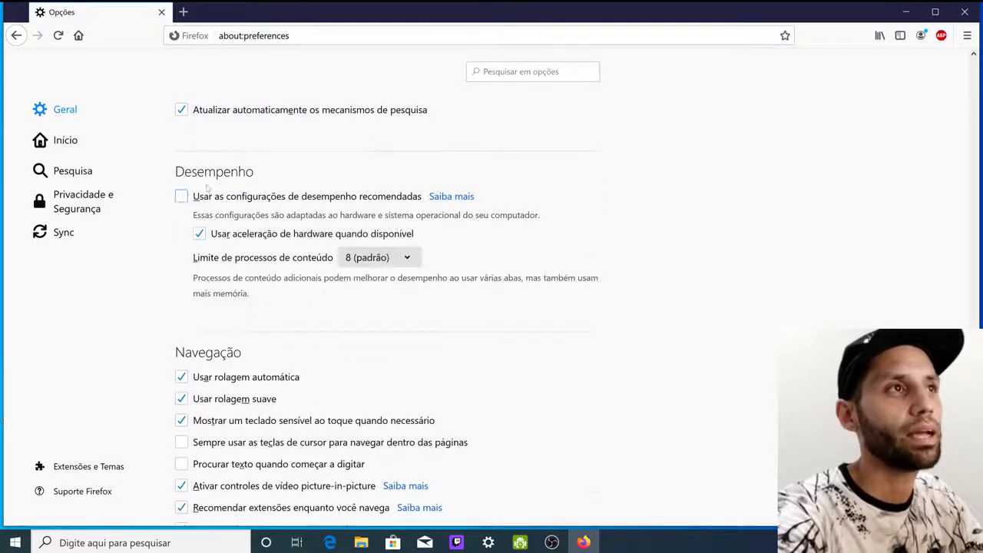
{"action": "left_click", "coordinate": [199, 235]}
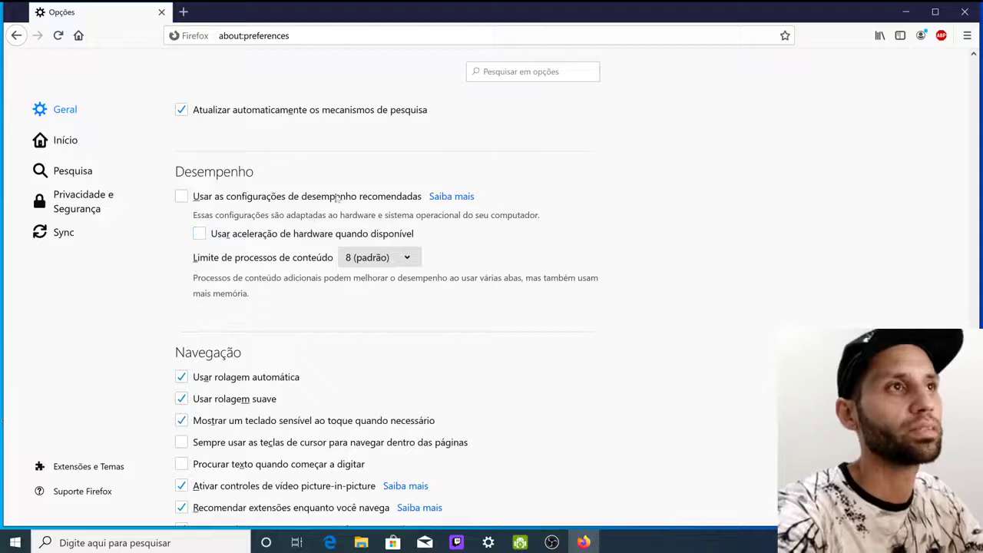
Close Firefox and move the DroidCam Client and Vídeos windows away from the desktop shortcuts.
{"action": "left_click", "coordinate": [969, 10]}
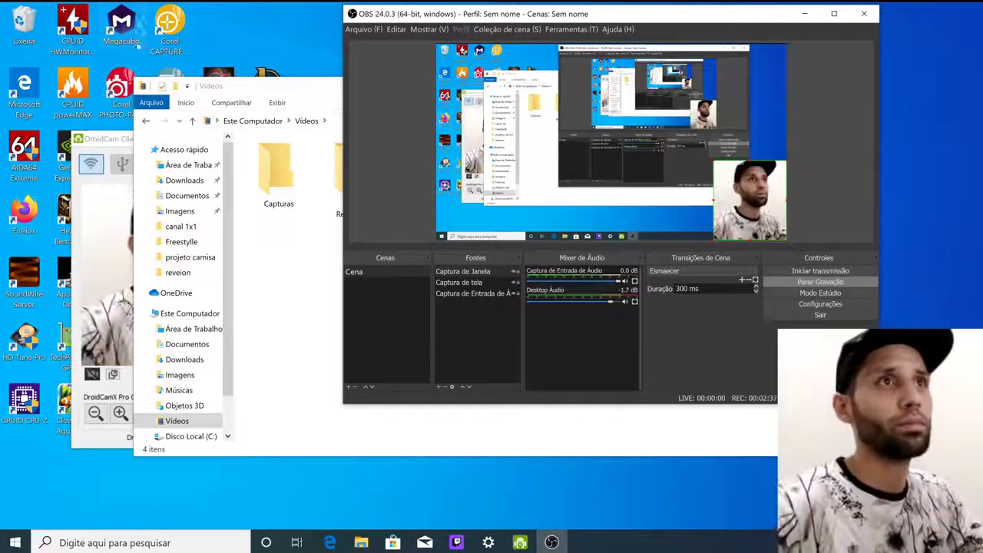
{"action": "left_click_drag", "start_coordinate": [105, 139], "coordinate": [334, 312]}
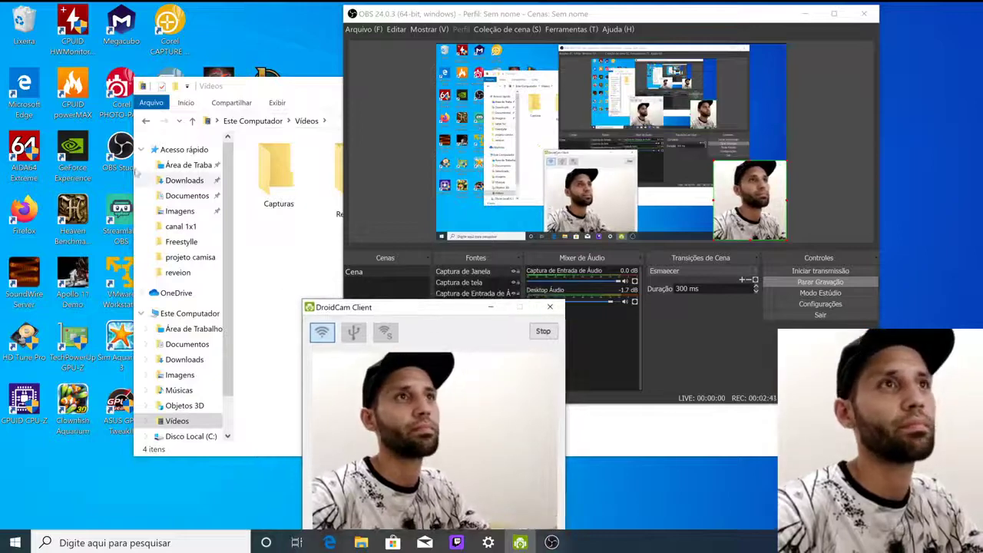
{"action": "left_click_drag", "start_coordinate": [263, 92], "coordinate": [388, 215]}
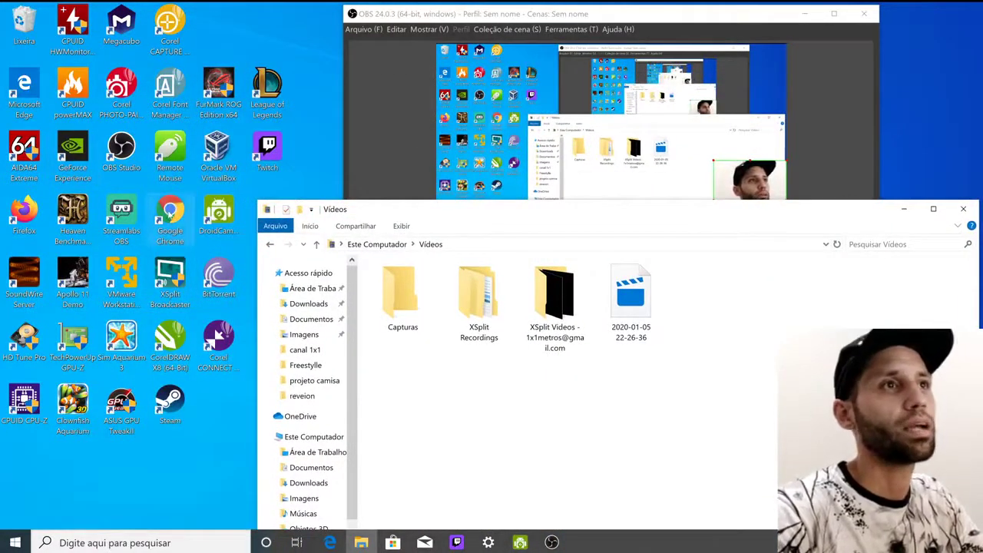
Launch Google Chrome and open its settings page.
{"action": "double_click", "coordinate": [170, 215]}
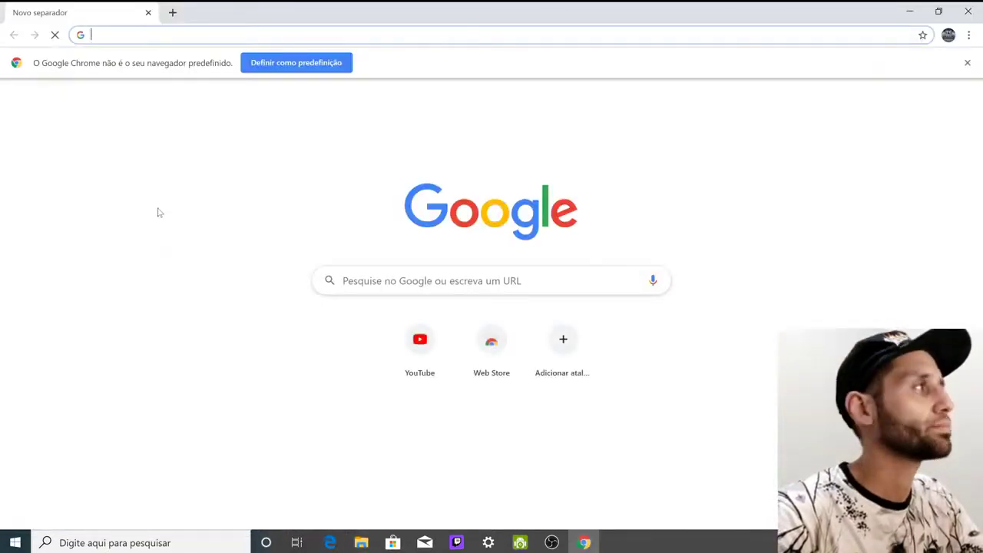
{"action": "left_click", "coordinate": [969, 36]}
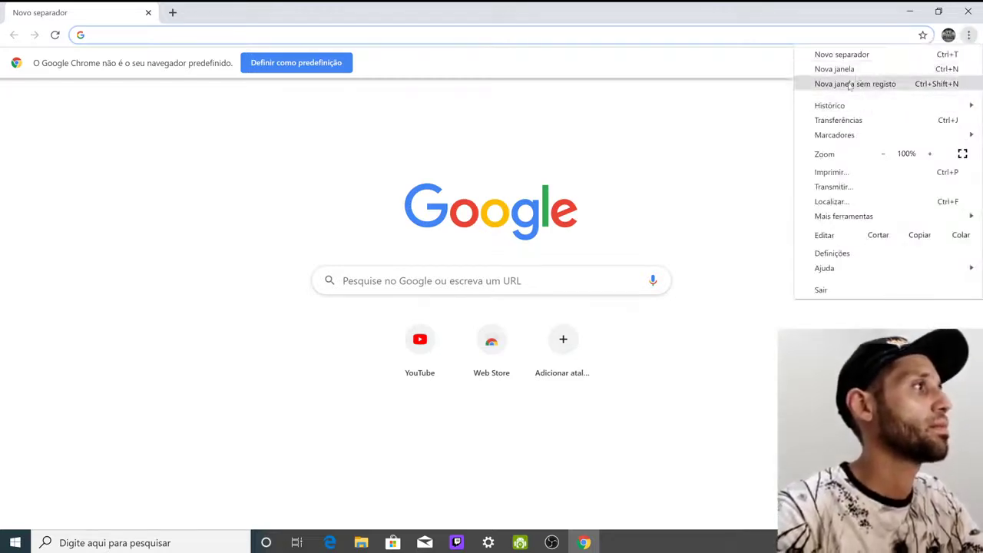
{"action": "left_click", "coordinate": [842, 254]}
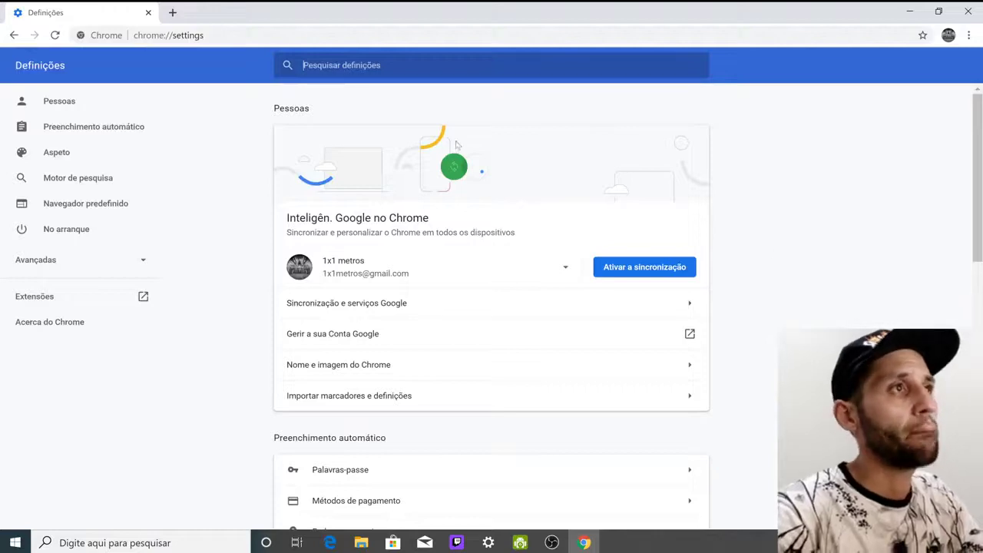
Expand Chrome's advanced settings and examine the hardware acceleration option in the Sistema section.
{"action": "scroll", "coordinate": [456, 204], "scroll_direction": "down", "scroll_amount": 2}
{"action": "scroll", "coordinate": [456, 144], "scroll_direction": "down", "scroll_amount": 7}
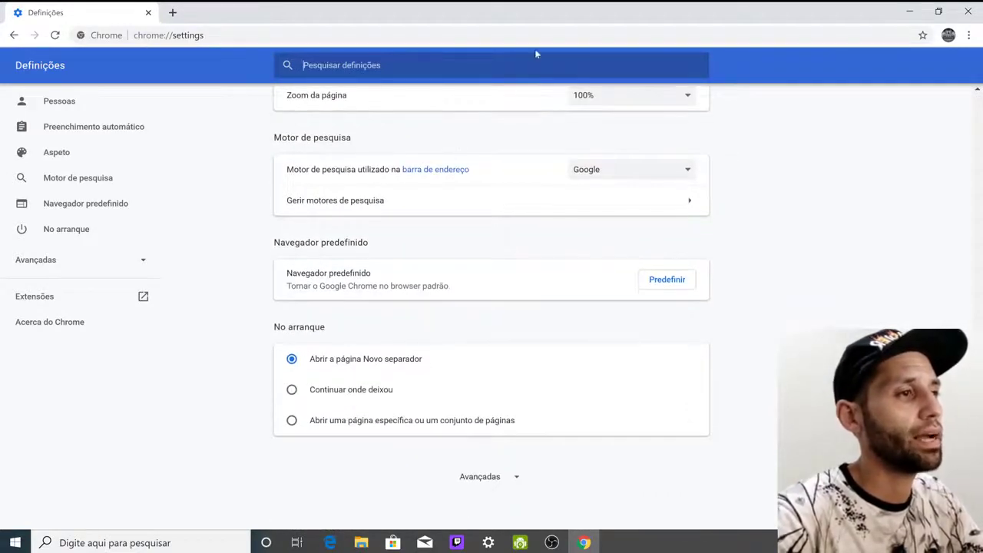
{"action": "left_click", "coordinate": [482, 477]}
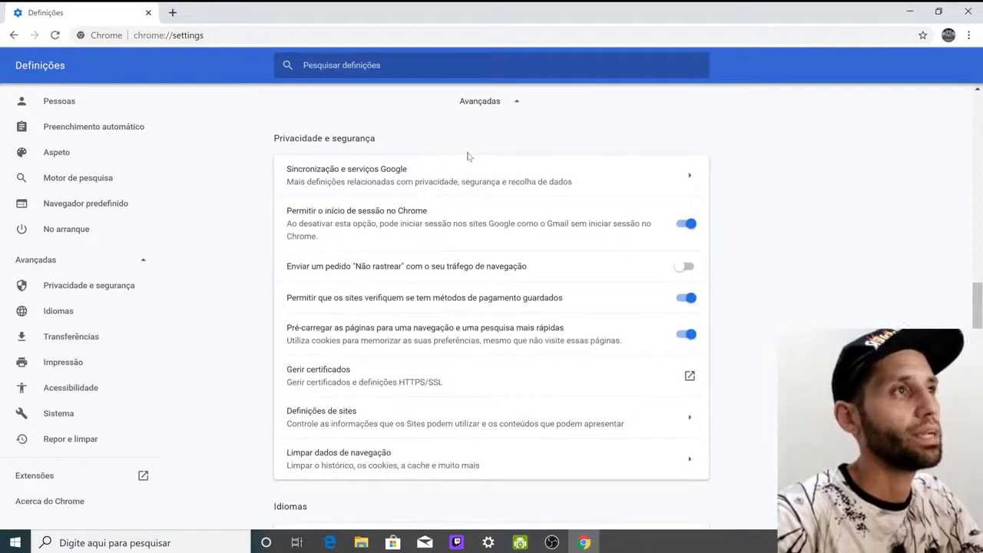
{"action": "scroll", "coordinate": [468, 156], "scroll_direction": "down", "scroll_amount": 1}
{"action": "scroll", "coordinate": [468, 156], "scroll_direction": "down", "scroll_amount": 4}
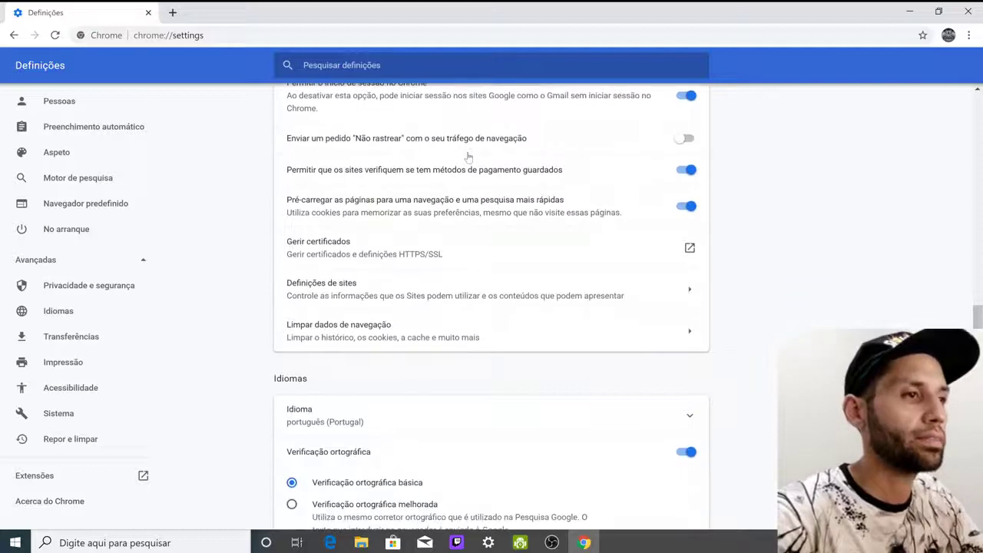
{"action": "scroll", "coordinate": [468, 156], "scroll_direction": "down", "scroll_amount": 4}
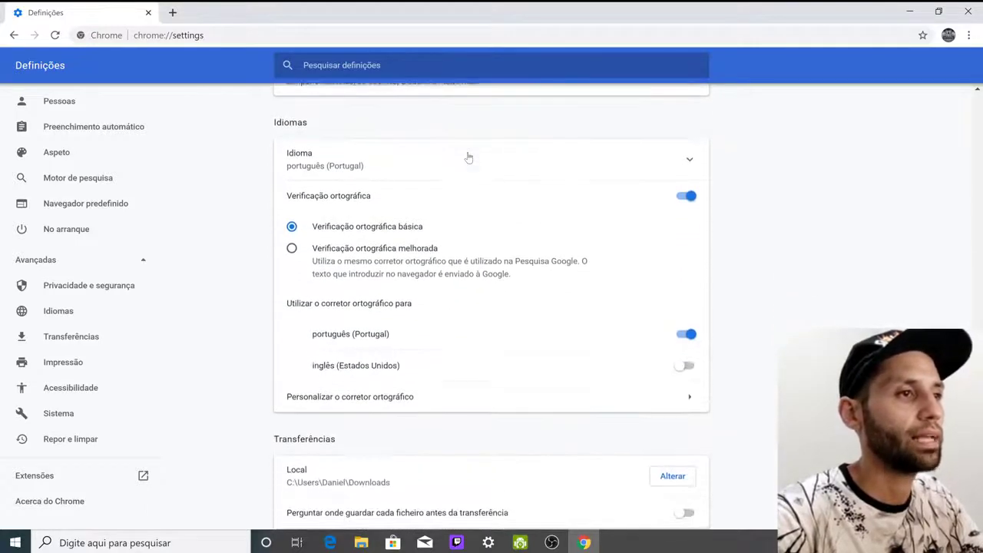
{"action": "scroll", "coordinate": [468, 157], "scroll_direction": "down", "scroll_amount": 4}
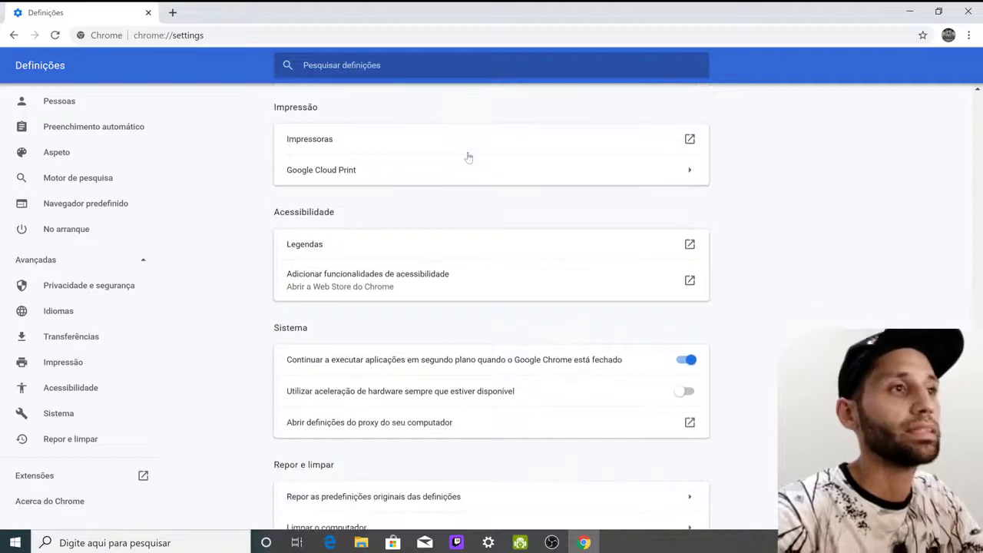
{"action": "scroll", "coordinate": [468, 157], "scroll_direction": "down", "scroll_amount": 1}
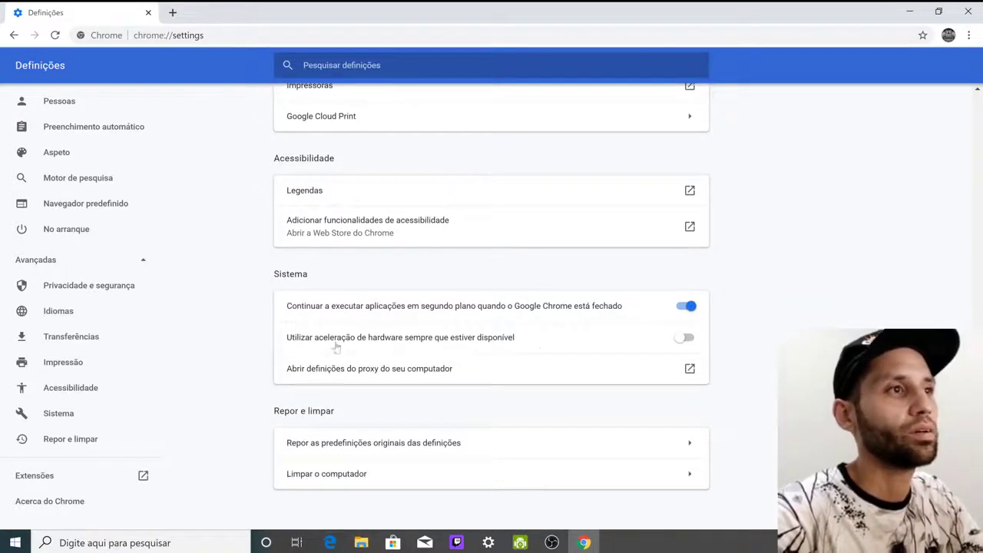
Switch Chrome's hardware acceleration option on and back off.
{"action": "left_click", "coordinate": [685, 339]}
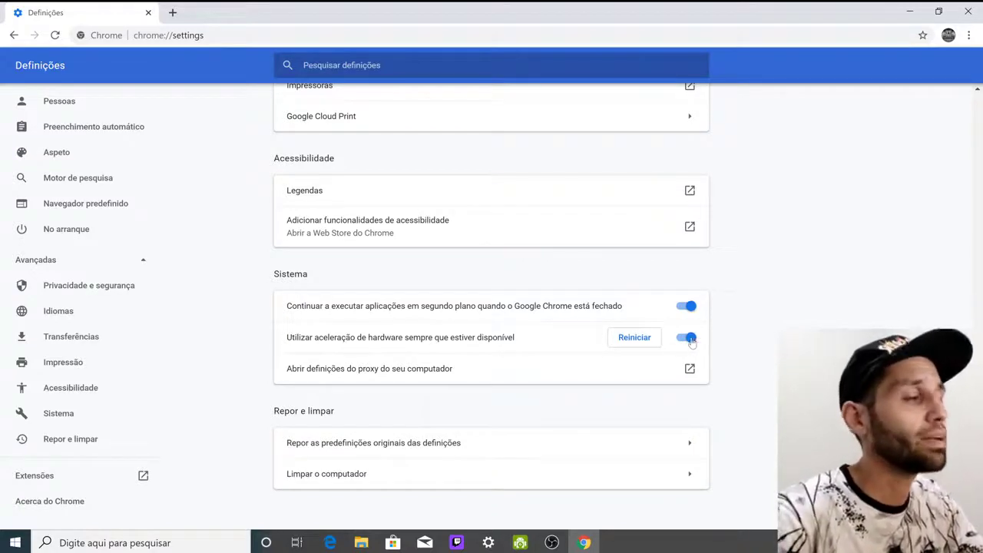
{"action": "left_click", "coordinate": [687, 339]}
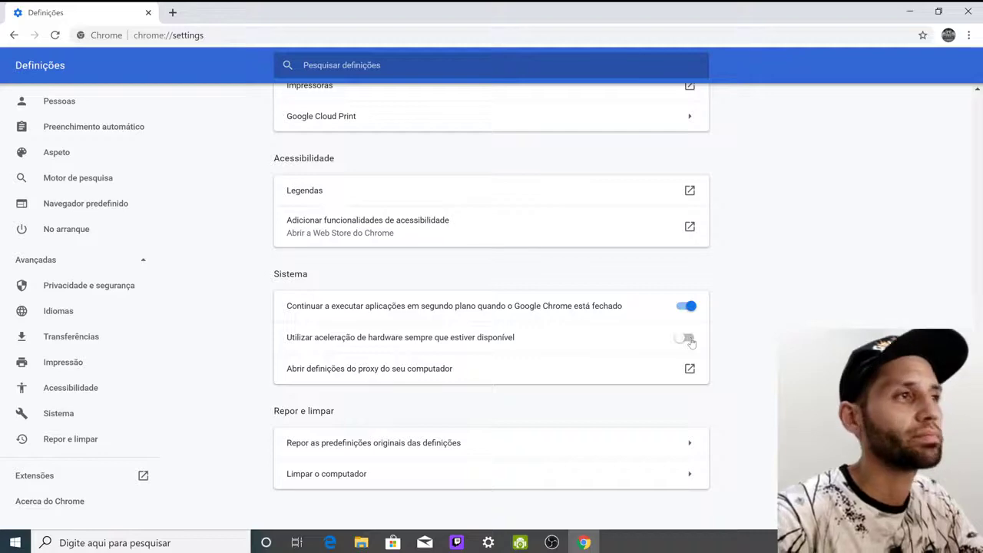
Close Chrome and minimize the Vídeos folder window to uncover DroidCam and OBS.
{"action": "left_click", "coordinate": [969, 12]}
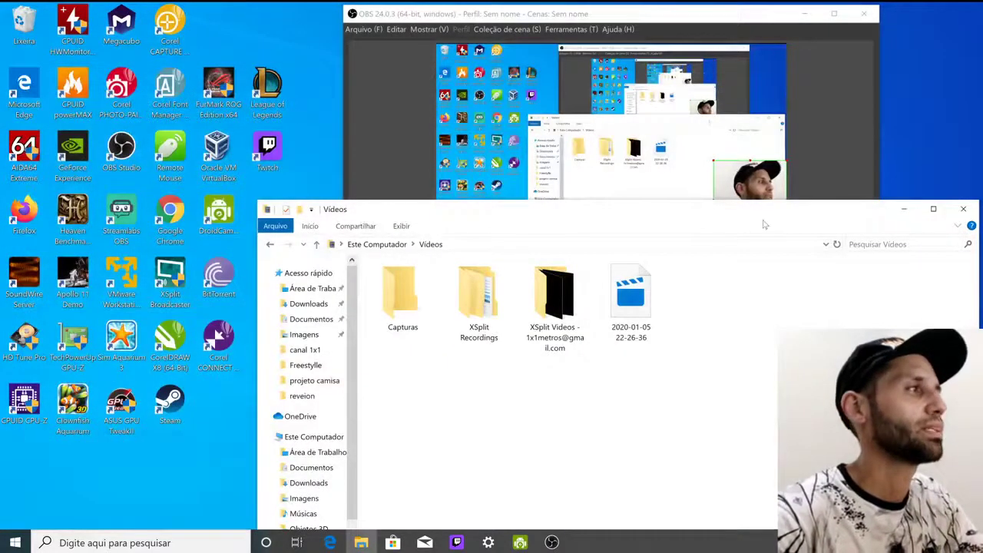
{"action": "left_click_drag", "start_coordinate": [773, 216], "coordinate": [657, 136]}
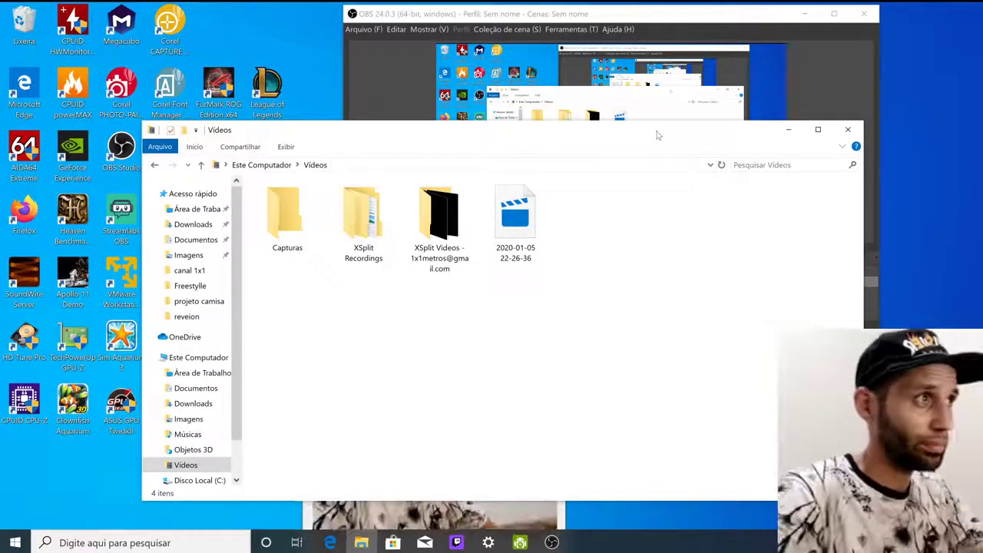
{"action": "left_click", "coordinate": [784, 129]}
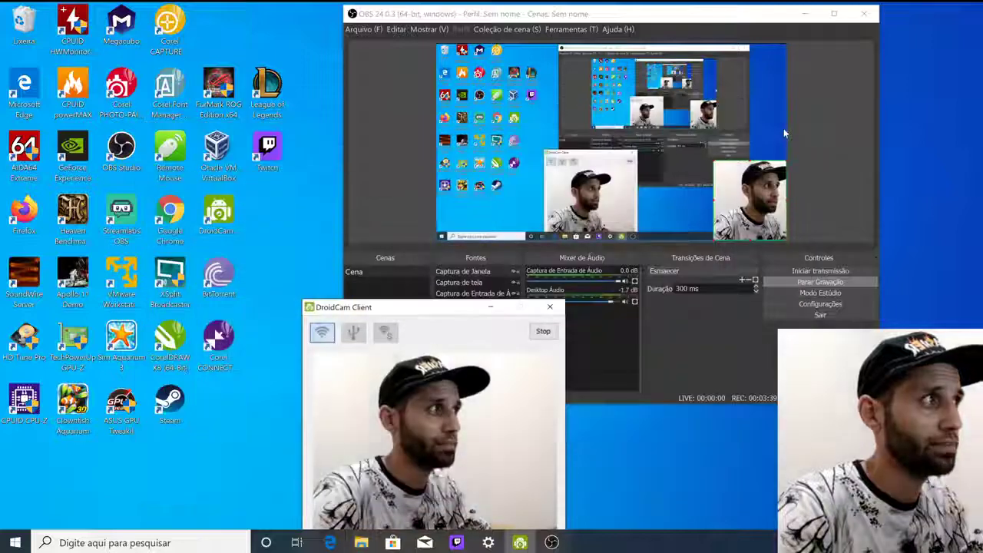